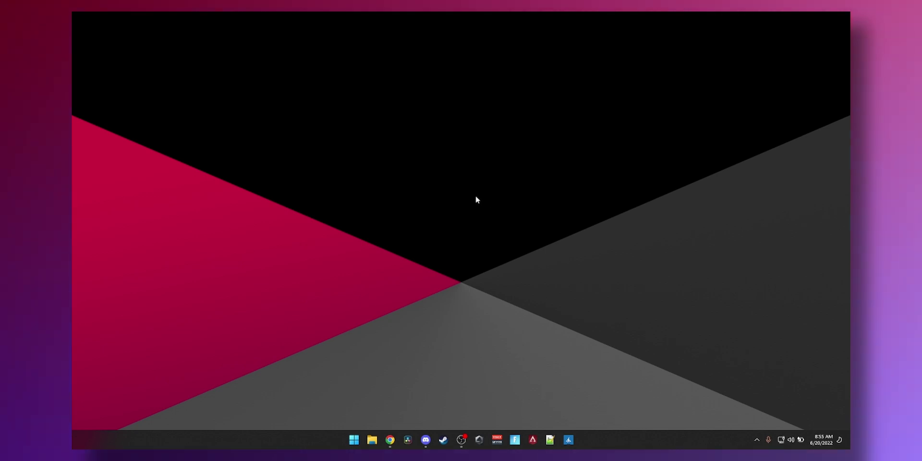
- Launch the Sound control panel by running mmsys.cpl from the Run box
right_click(356, 443)
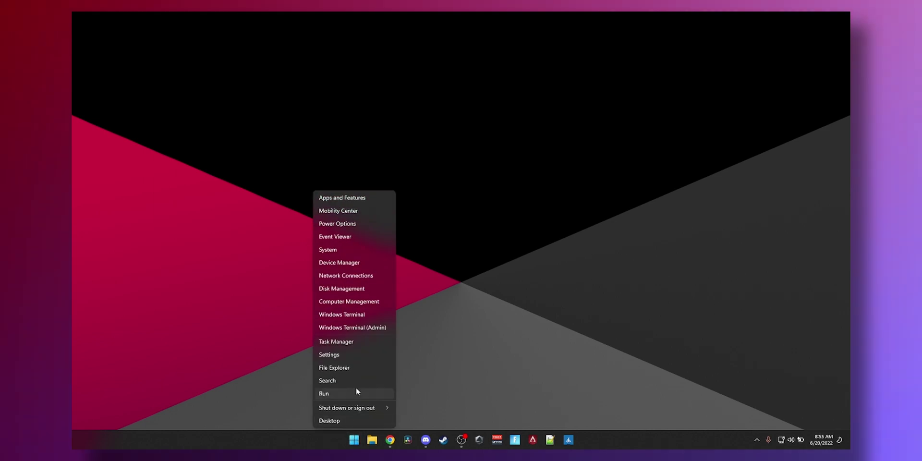
left_click(356, 388)
type("mmsys.cpl")
key("Return")
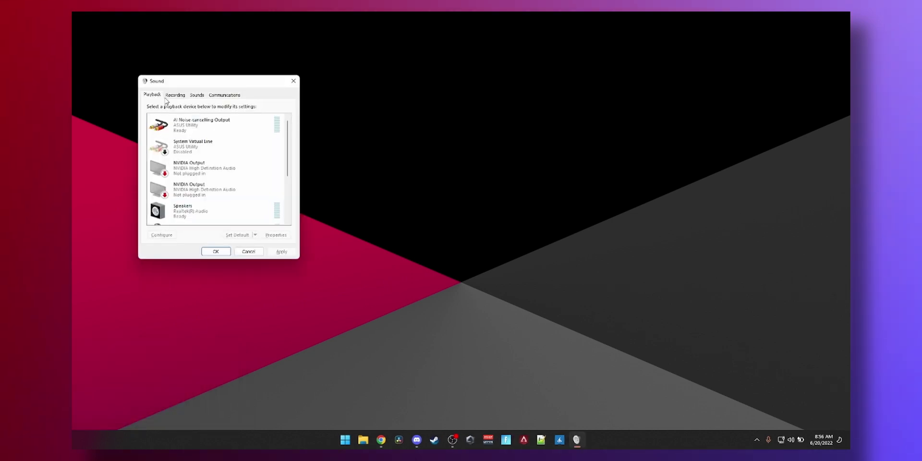
- On the Recording tab, look over the microphones and select the Realtek Microphone
left_click(174, 95)
left_click_drag(193, 85, 210, 86)
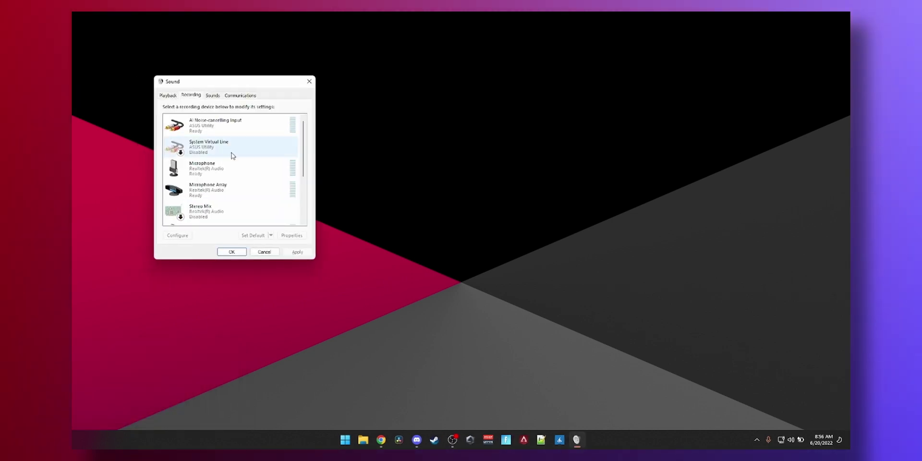
left_click_drag(304, 156, 304, 156)
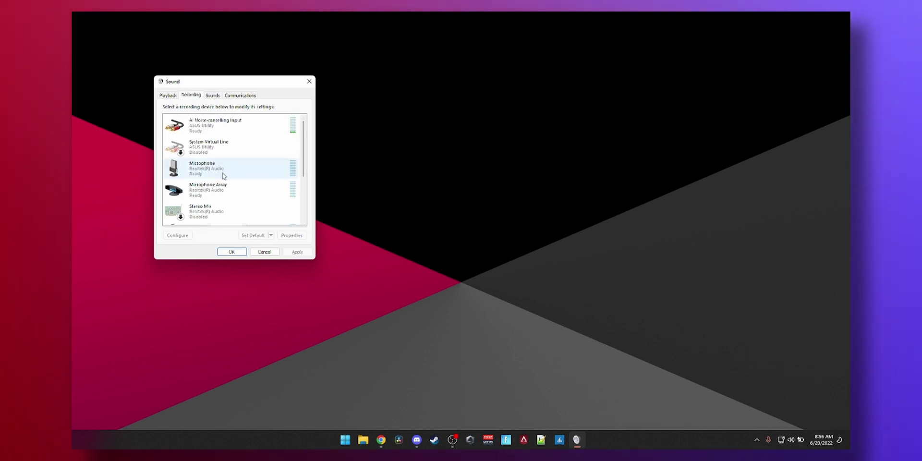
left_click(202, 176)
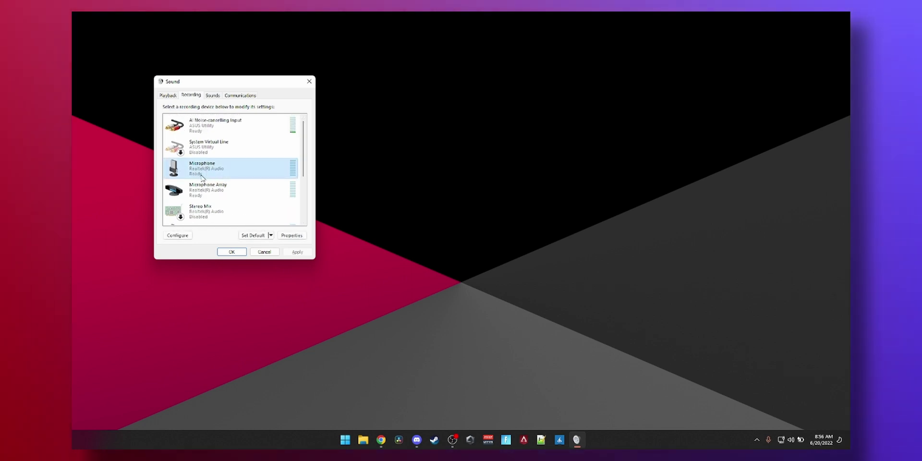
left_click(205, 188)
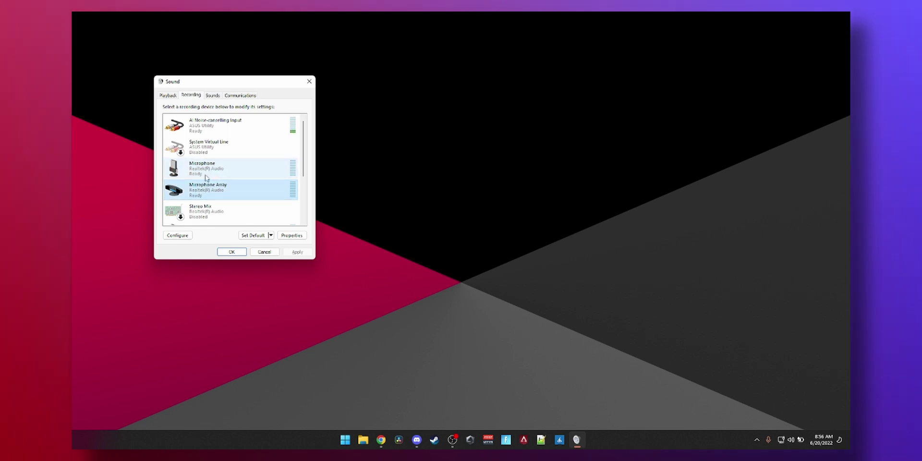
left_click_drag(306, 168, 307, 177)
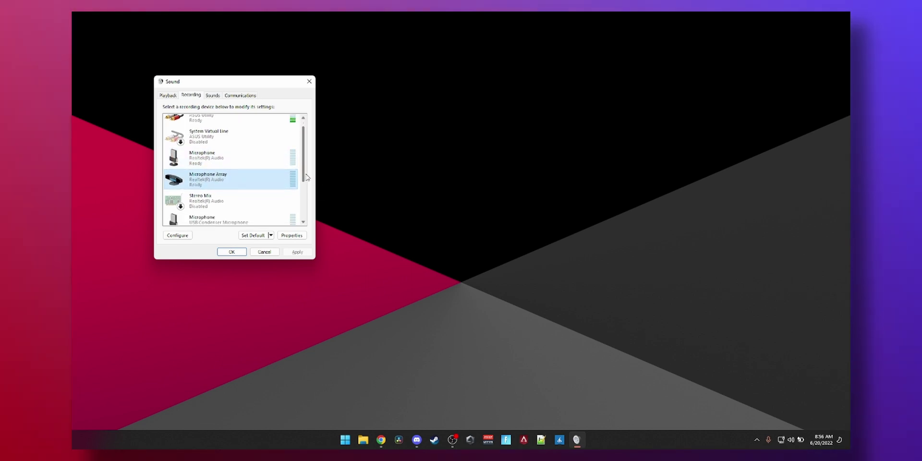
scroll(214, 165, "down", 1)
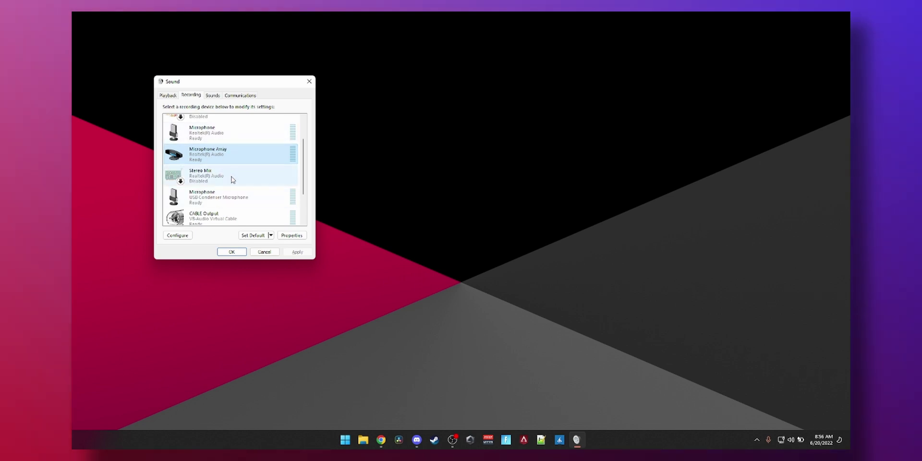
left_click(214, 137)
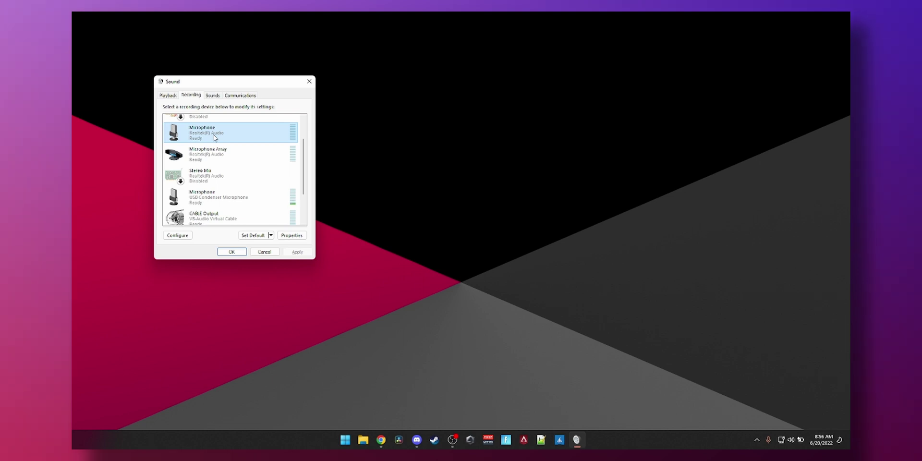
- In Realtek Microphone Properties > Advanced, disable exclusive control and audio enhancements, then apply
double_click(214, 137)
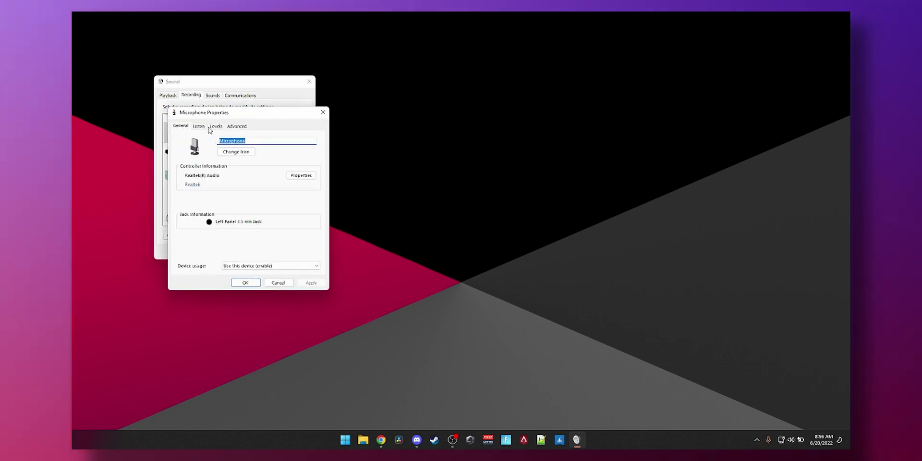
left_click(214, 127)
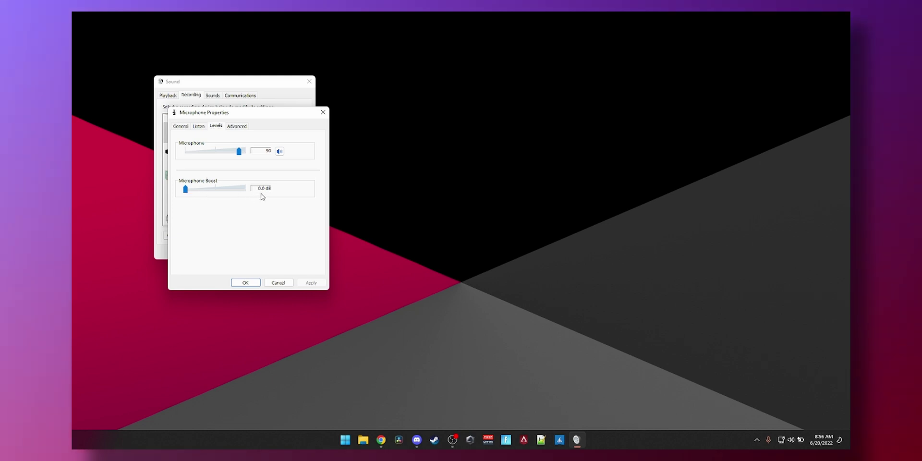
left_click(236, 127)
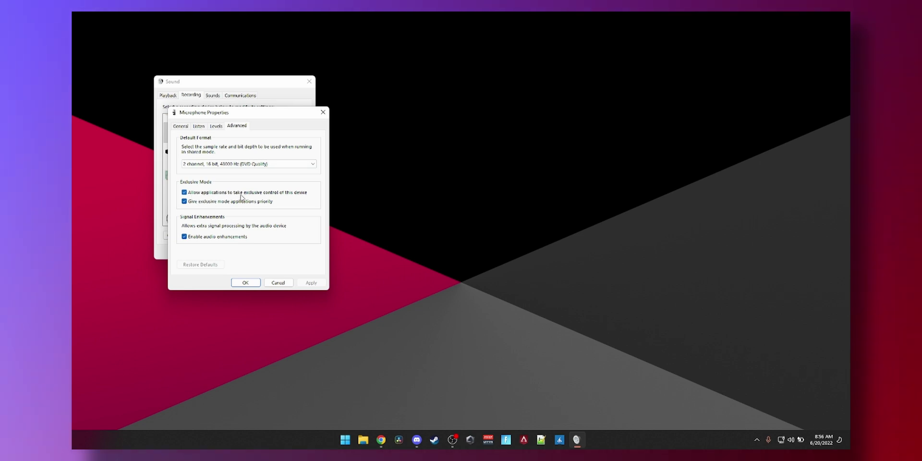
left_click(276, 196)
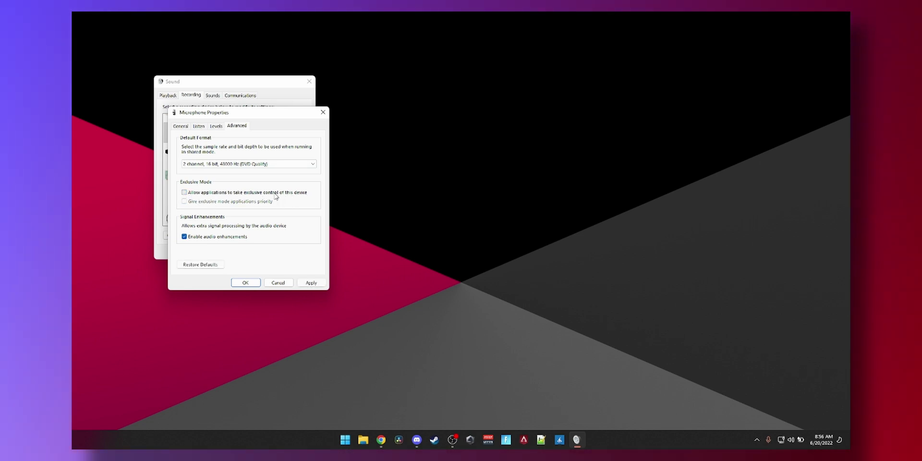
left_click(201, 240)
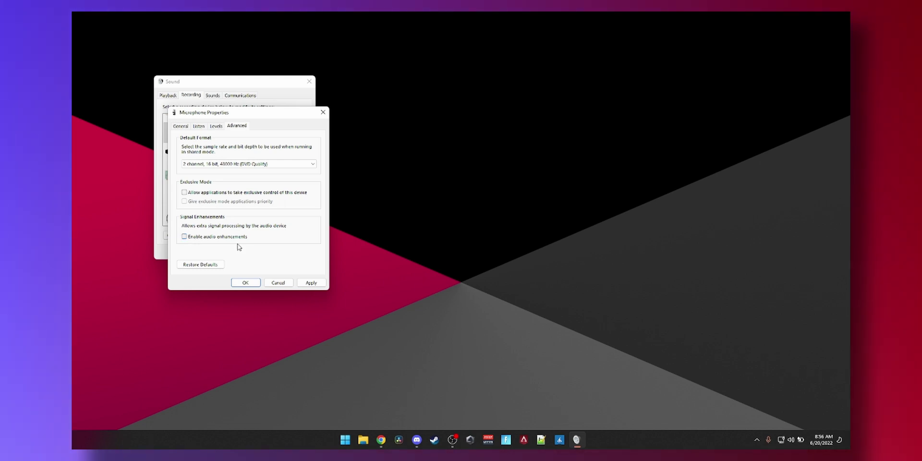
left_click(307, 284)
left_click(247, 282)
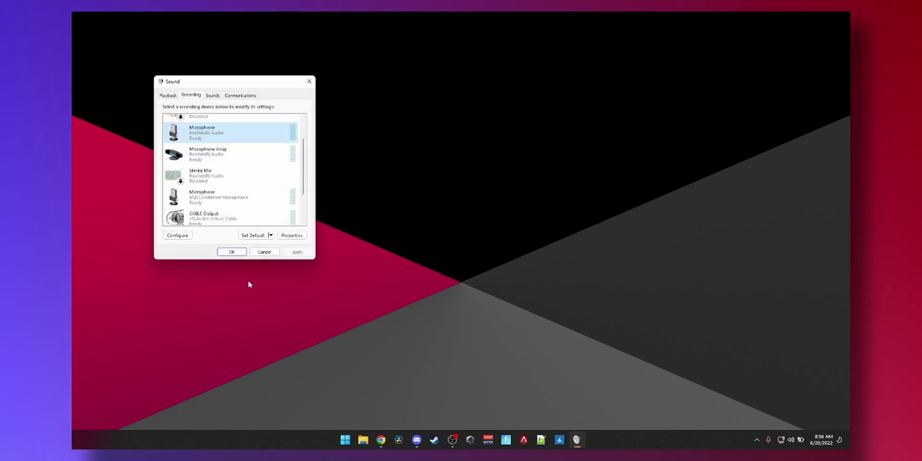
- In Realtek Audio Console, set the Microphone effects to Enhance Voice Recognition, then close the console
key("super")
type("realtek audio console")
key("Return")
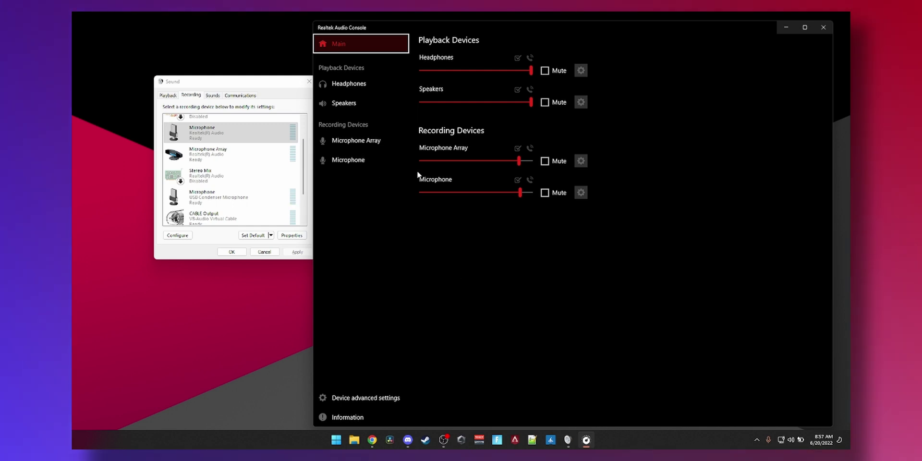
left_click(364, 158)
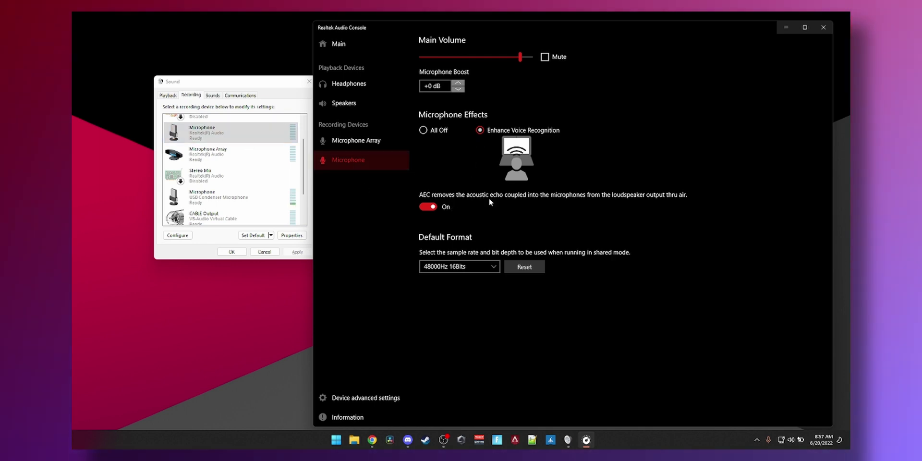
left_click(424, 130)
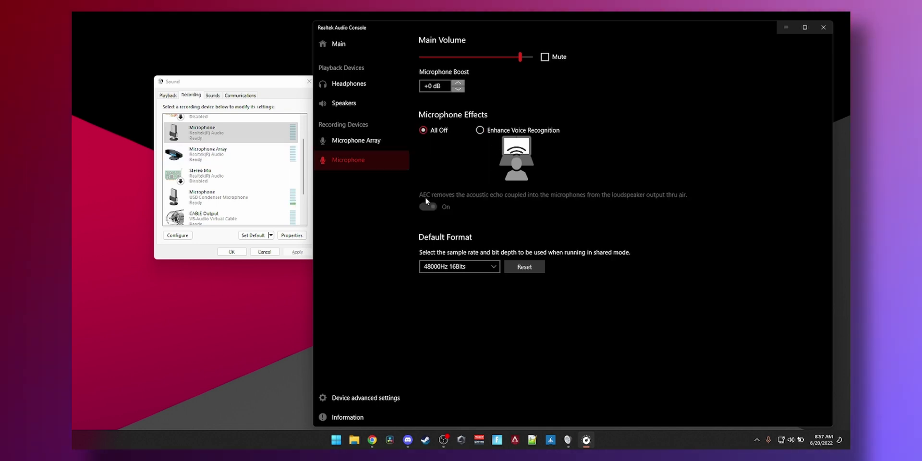
left_click(480, 130)
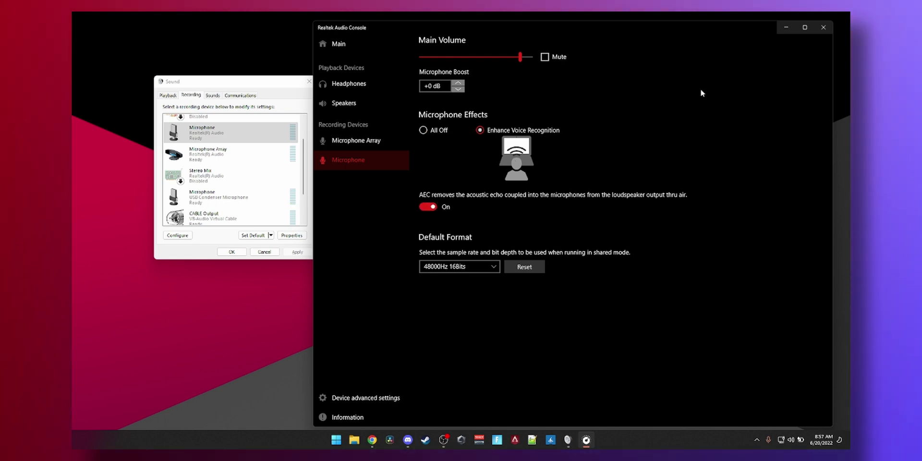
left_click(823, 28)
- Turn off exclusive control and audio enhancements for the Microphone Array and apply
double_click(249, 163)
left_click(235, 126)
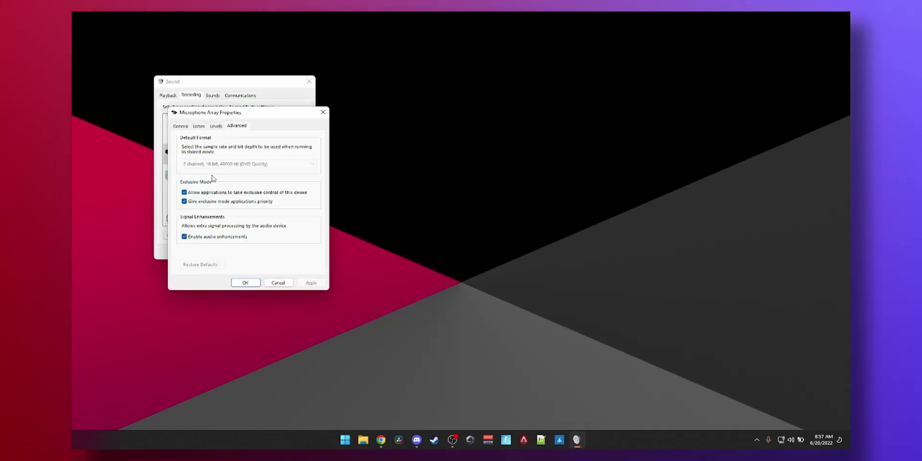
left_click(213, 193)
left_click(223, 237)
left_click(310, 282)
left_click(216, 126)
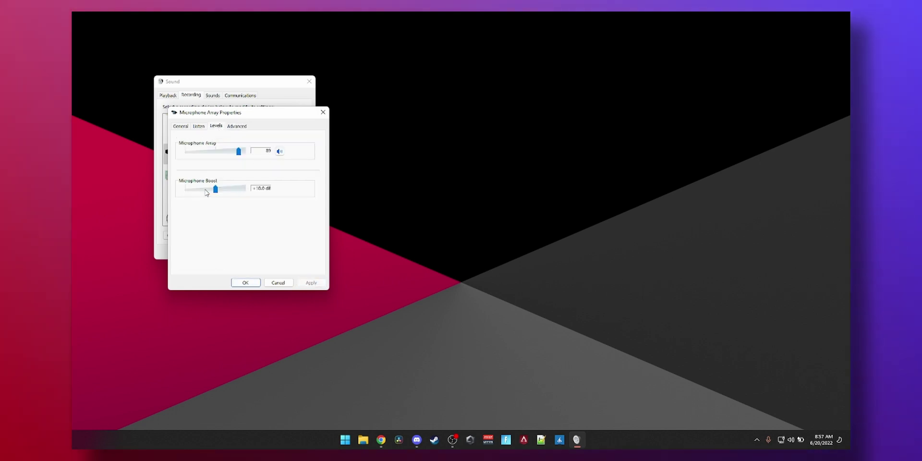
left_click(199, 126)
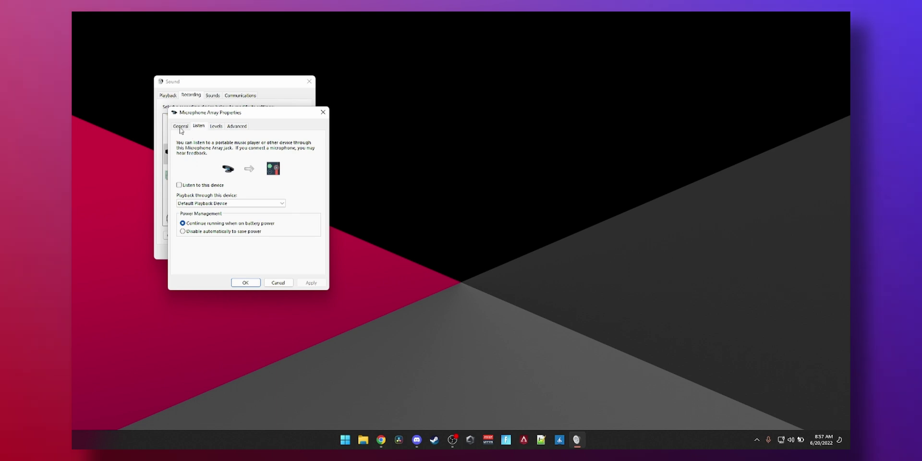
left_click(181, 127)
left_click(240, 283)
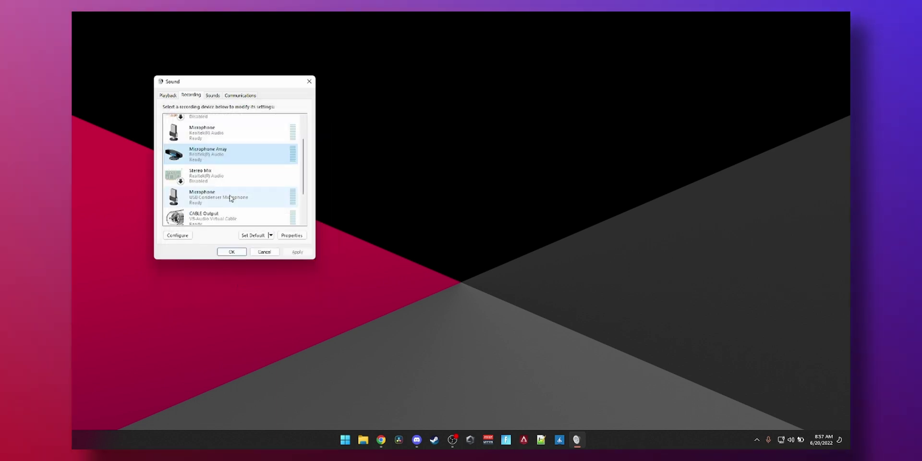
- Turn off exclusive control for the USB Condenser Microphone and close the Sound dialogs
double_click(213, 203)
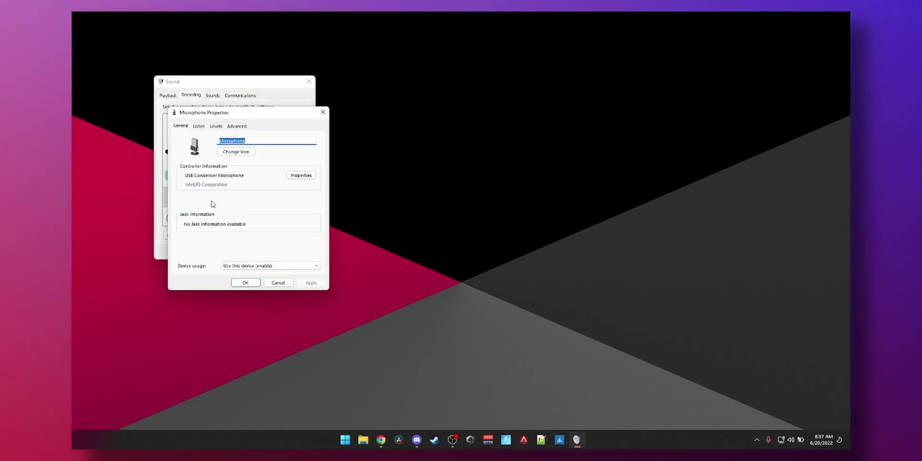
left_click(216, 129)
left_click(242, 127)
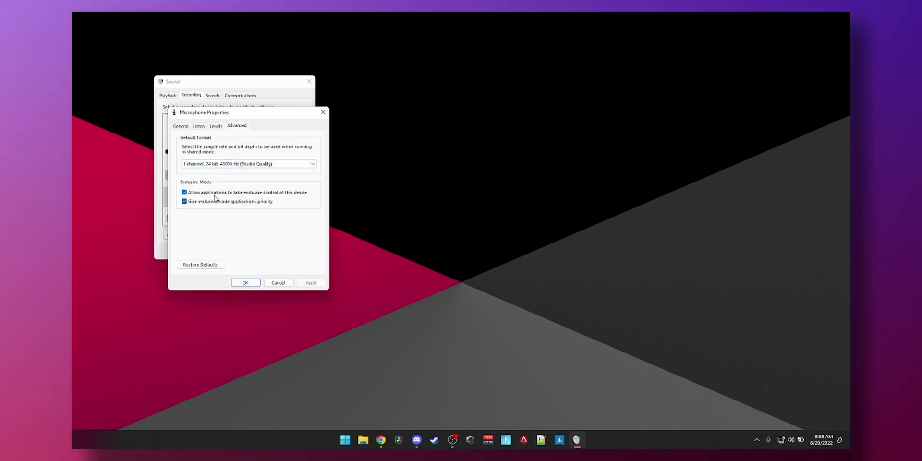
left_click(259, 193)
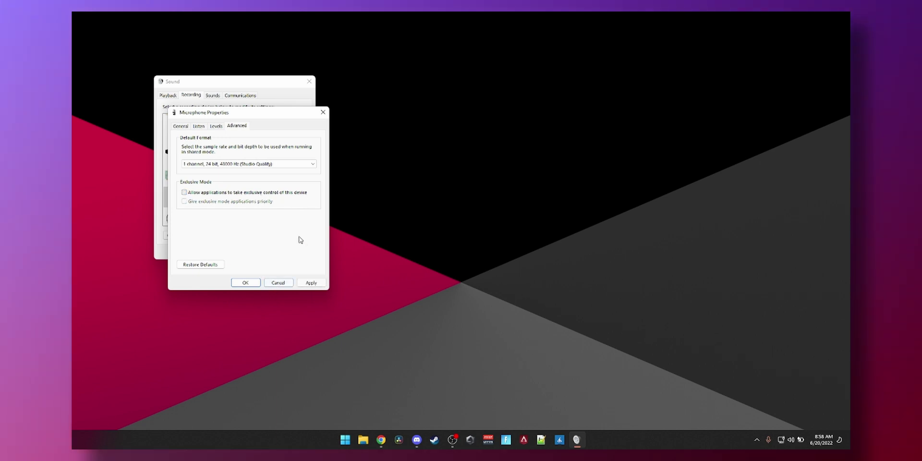
left_click(245, 282)
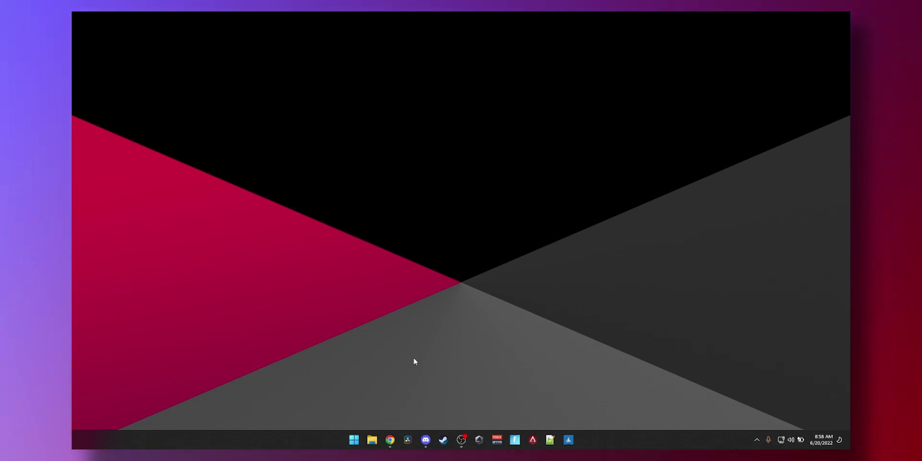
- Open Discord's Voice & Video settings and scroll down to Voice Processing
left_click(419, 438)
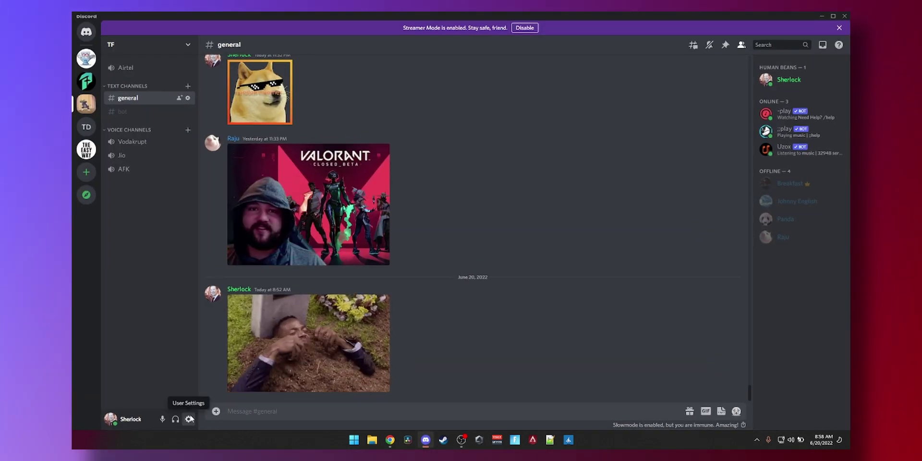
left_click(197, 419)
left_click(297, 263)
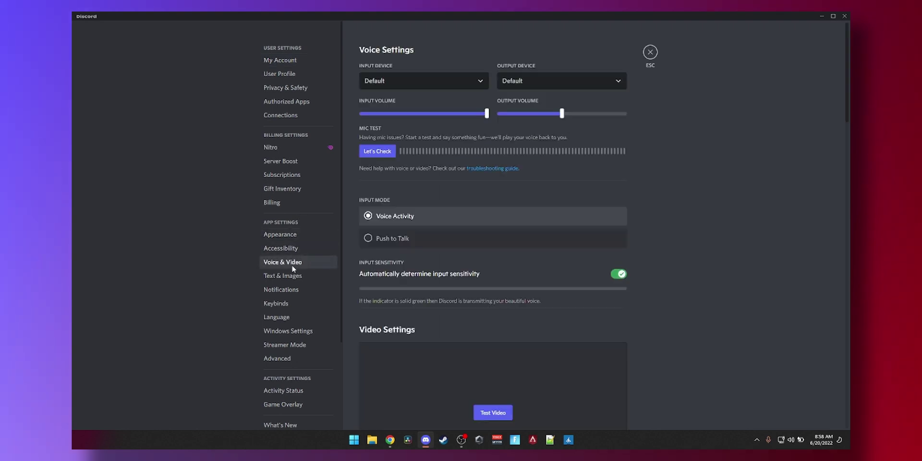
scroll(391, 169, "down", 3)
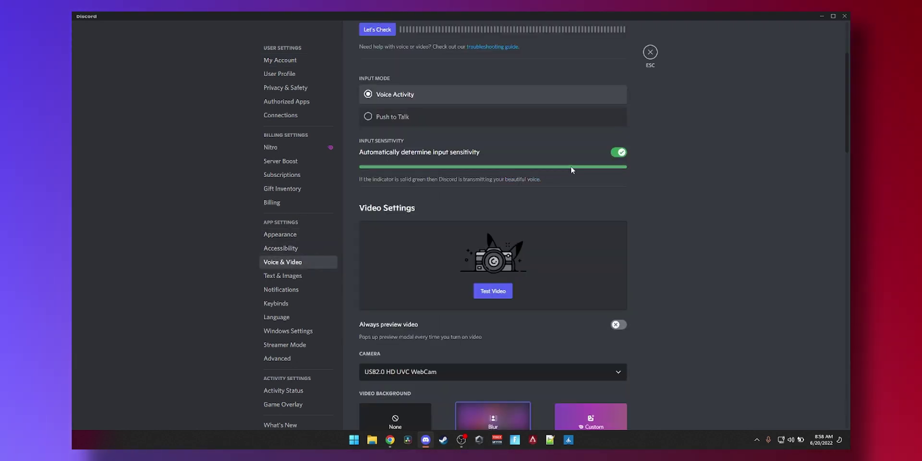
scroll(536, 217, "down", 5)
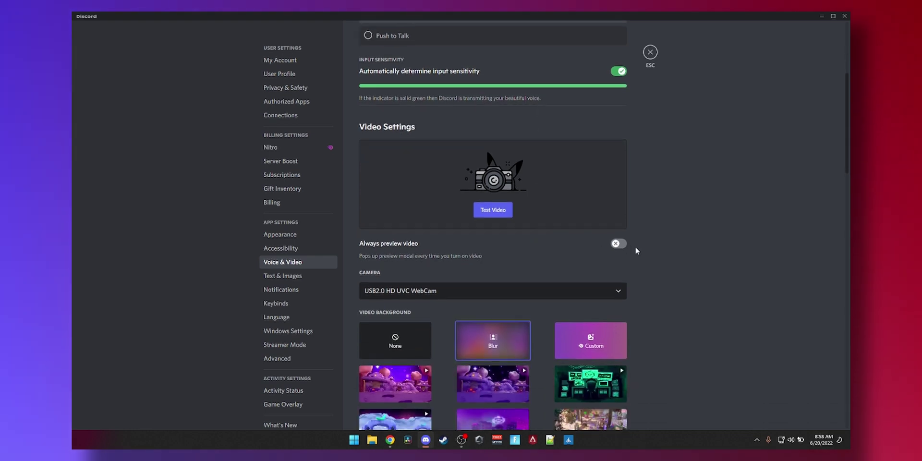
scroll(684, 265, "down", 6)
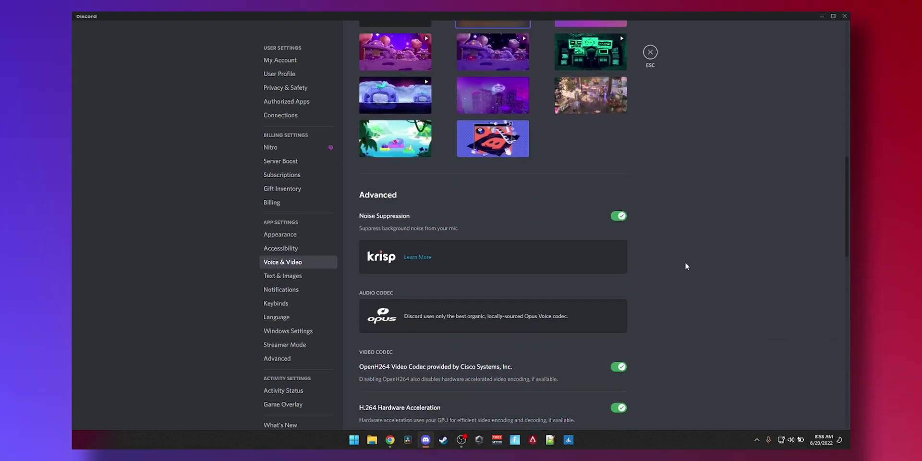
scroll(684, 261, "down", 3)
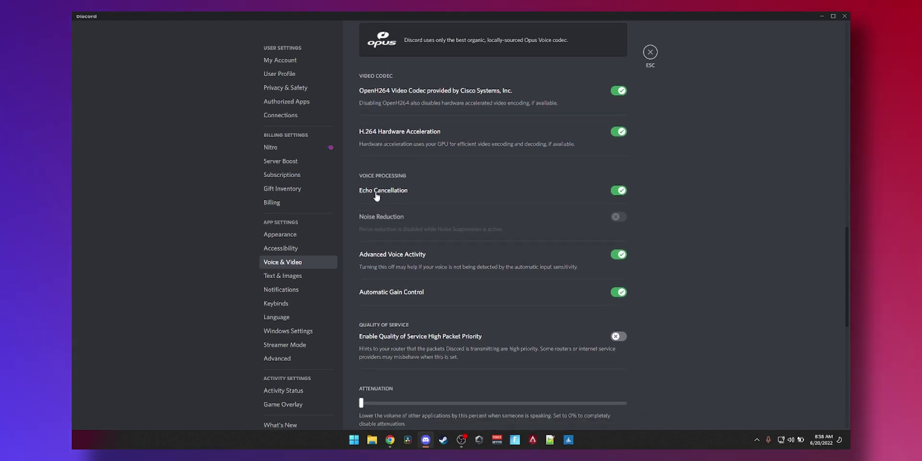
scroll(643, 213, "down", 1)
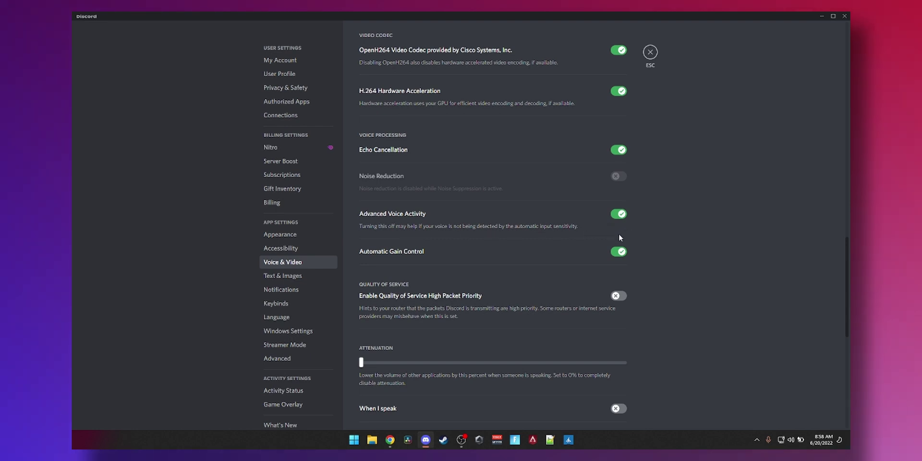
scroll(552, 240, "down", 1)
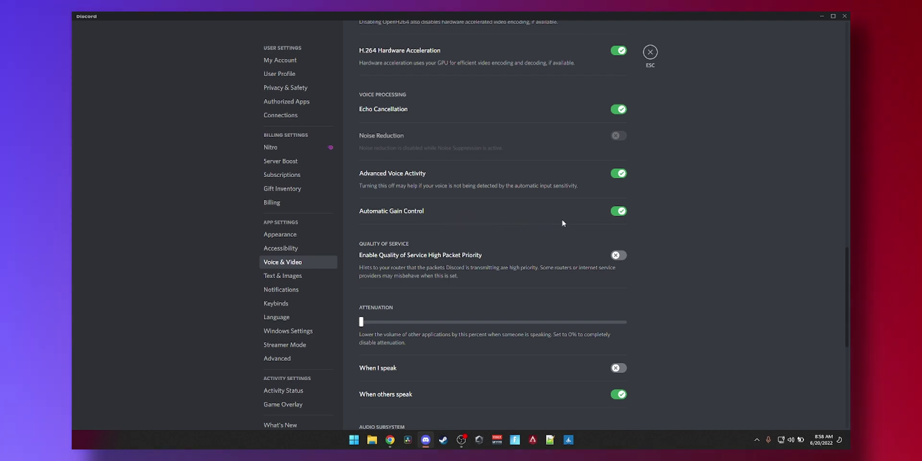
- Switch off Automatic Gain Control, leave settings, and show the desktop with Win+D
left_click(616, 213)
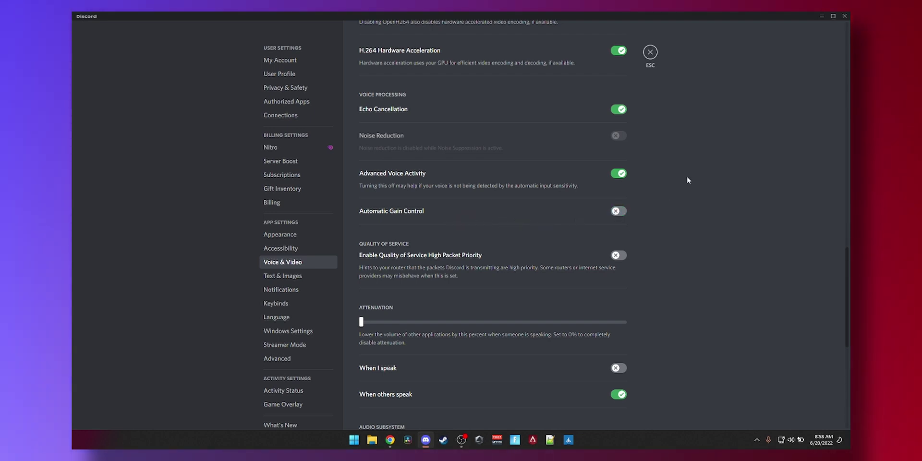
left_click(650, 53)
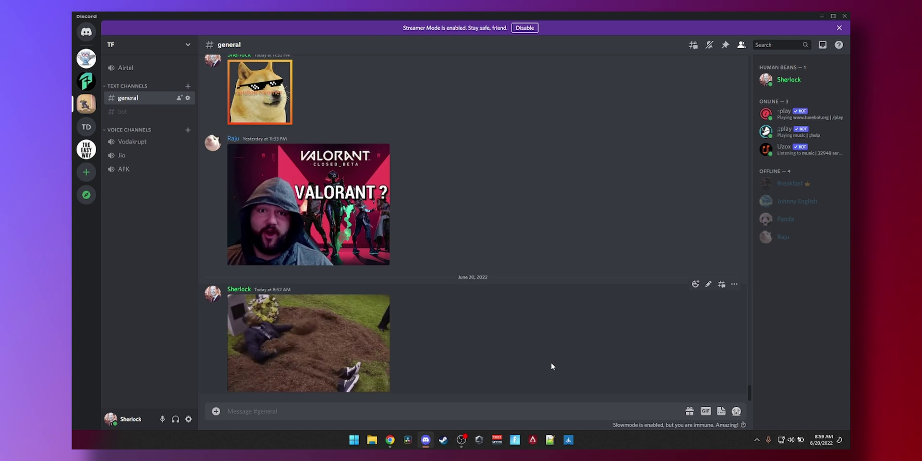
key("super+d")
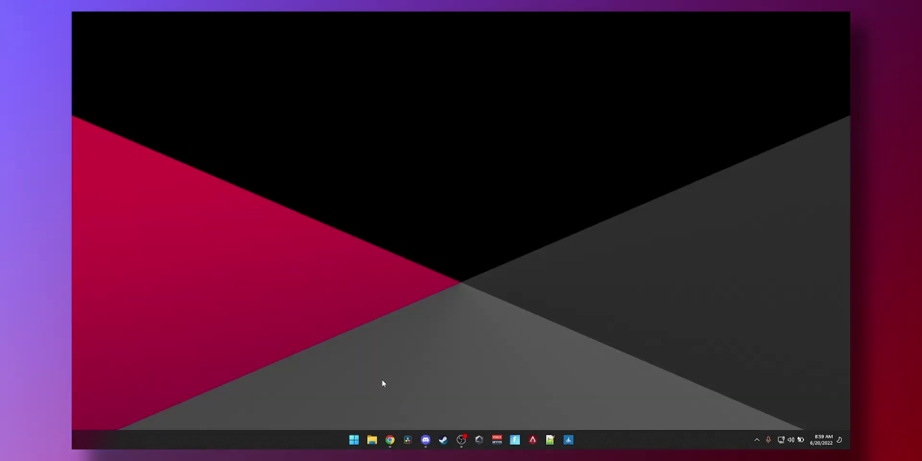
- Reopen mmsys.cpl, set Communications activity to 'Do nothing', and confirm with OK
key("super+r")
key("Return")
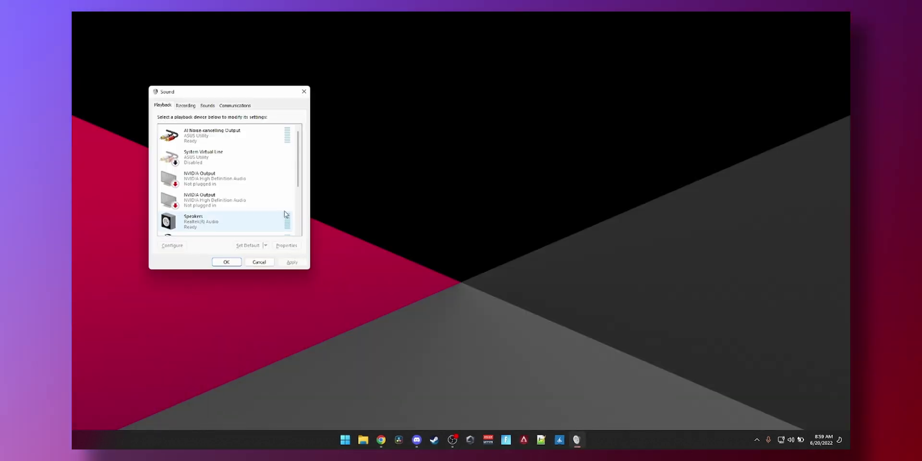
left_click(243, 107)
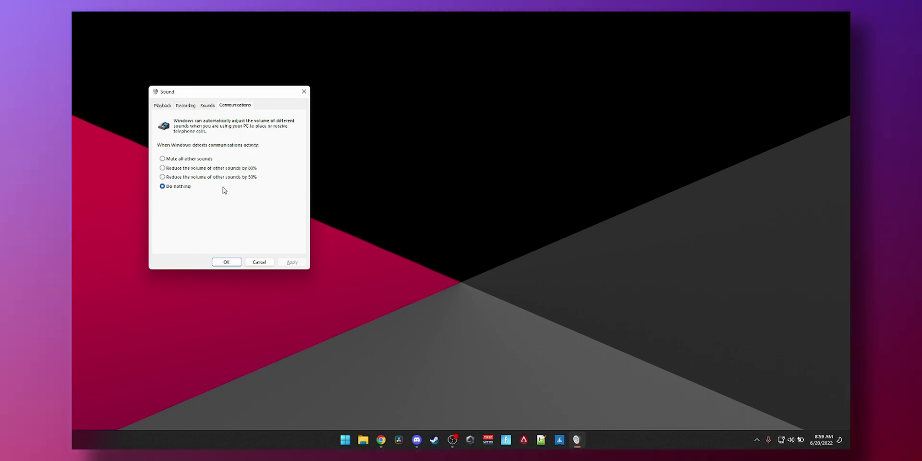
left_click(185, 169)
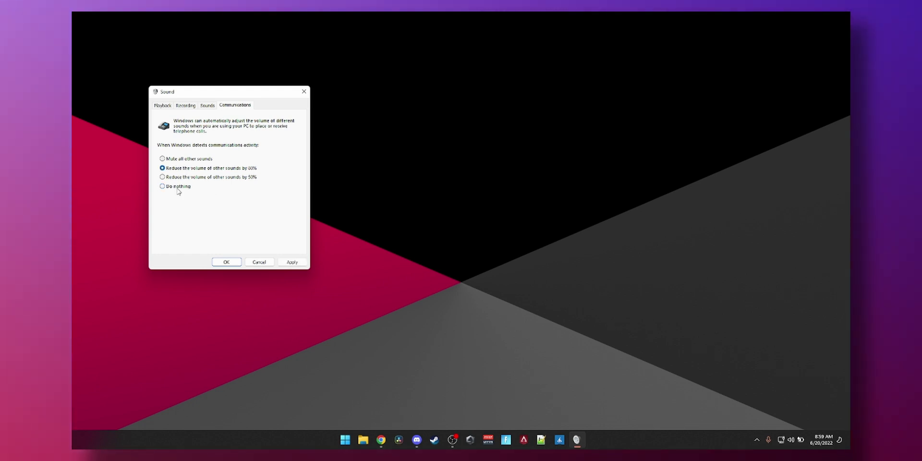
left_click(178, 189)
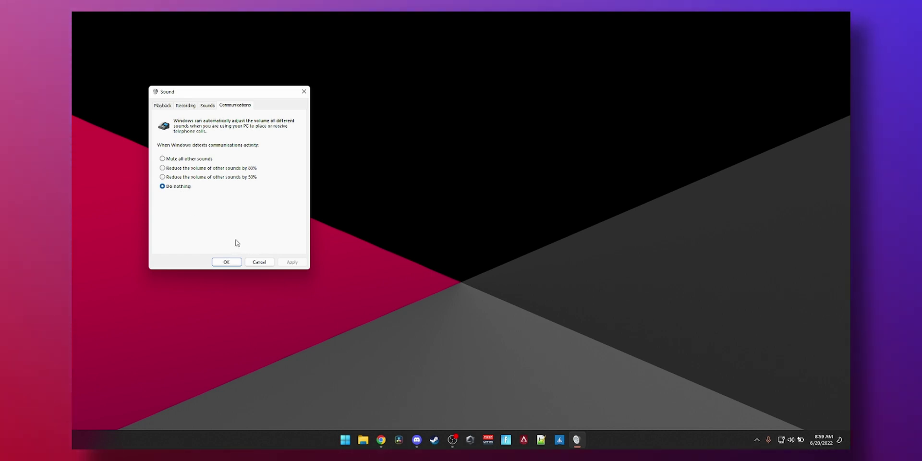
left_click(236, 262)
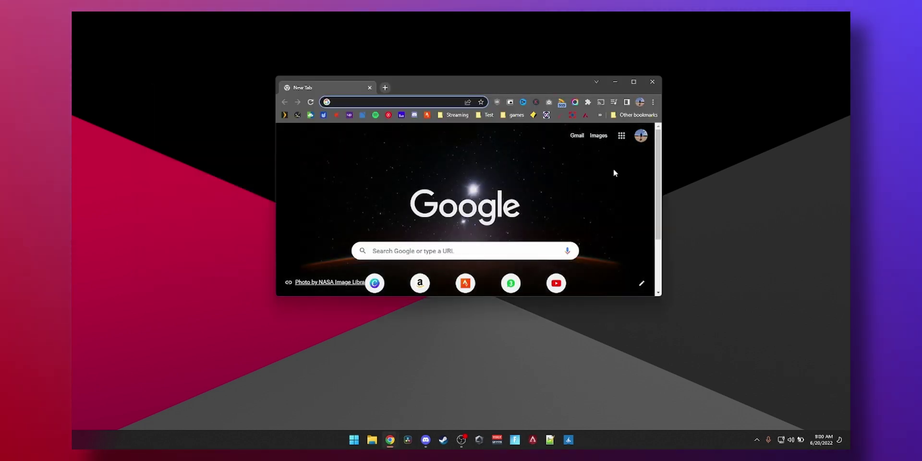
- Open Device Manager and expand Sound, video and game controllers to select Realtek(R) Audio
left_click(633, 81)
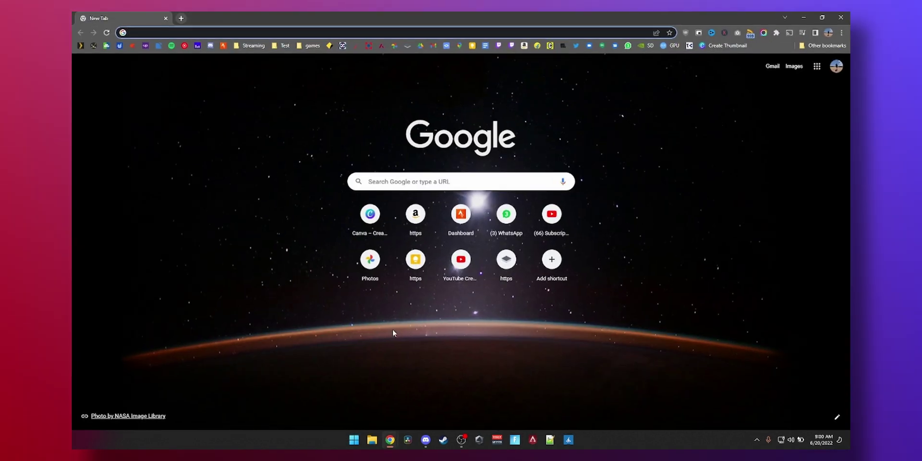
right_click(354, 439)
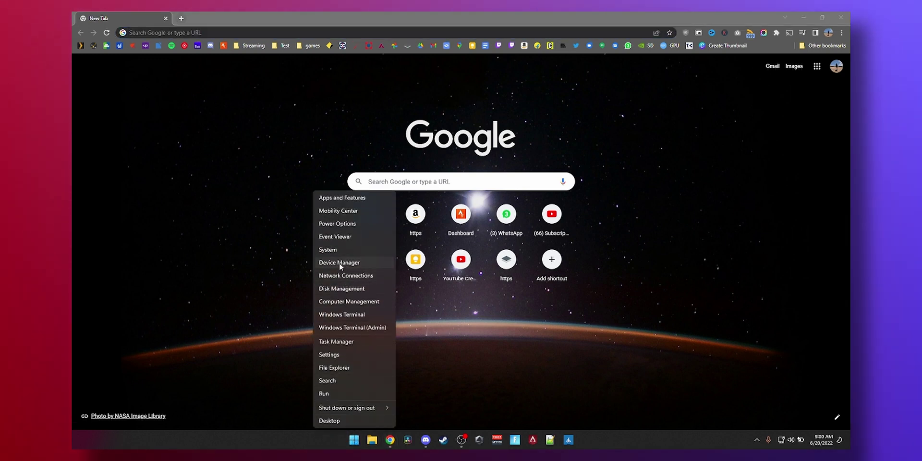
left_click(340, 263)
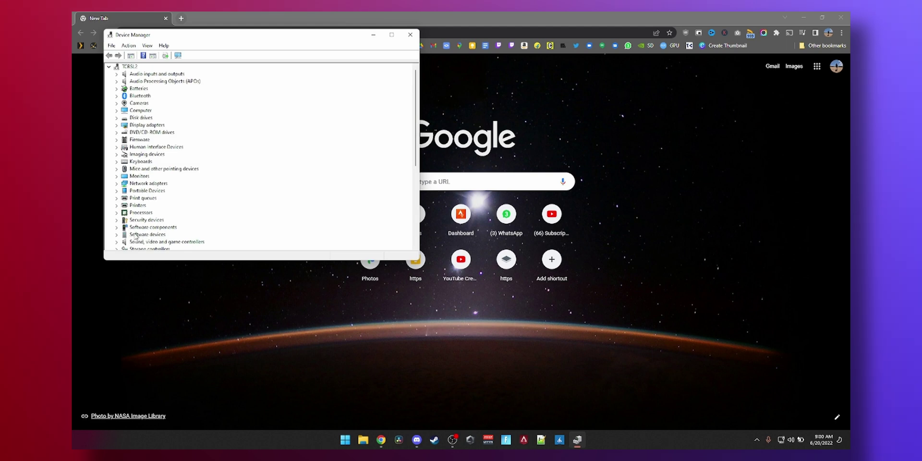
left_click(117, 241)
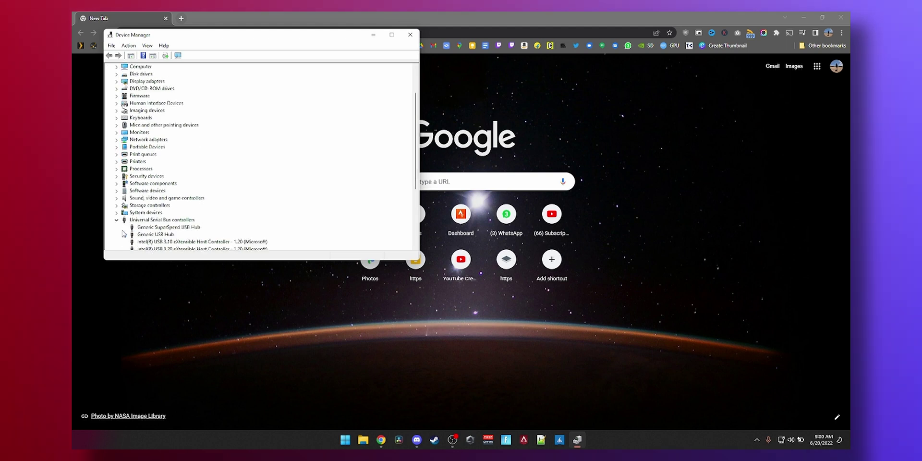
left_click(116, 198)
left_click(116, 198)
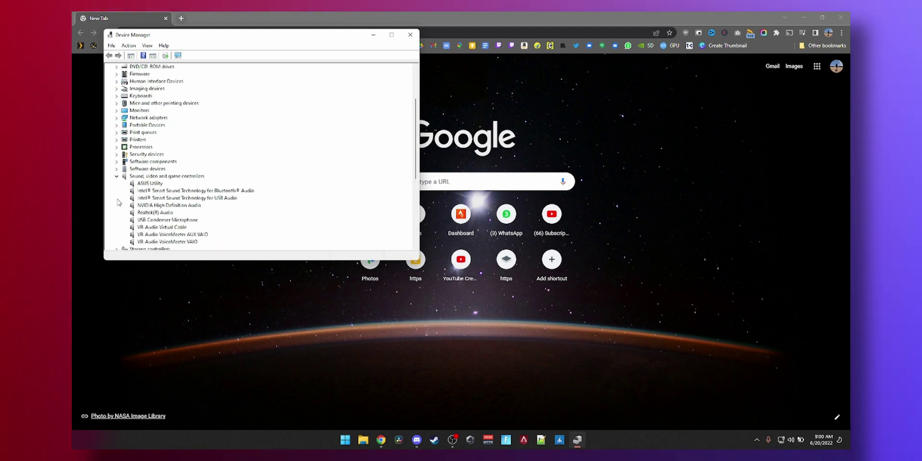
left_click(161, 212)
- Search automatically for an updated driver for the USB Condenser Microphone
left_click(152, 220)
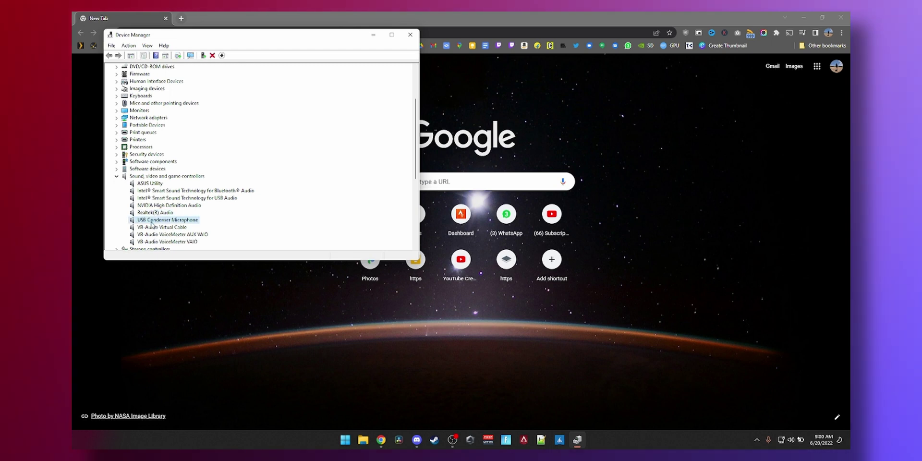
right_click(175, 221)
left_click(182, 227)
left_click(275, 145)
left_click(374, 238)
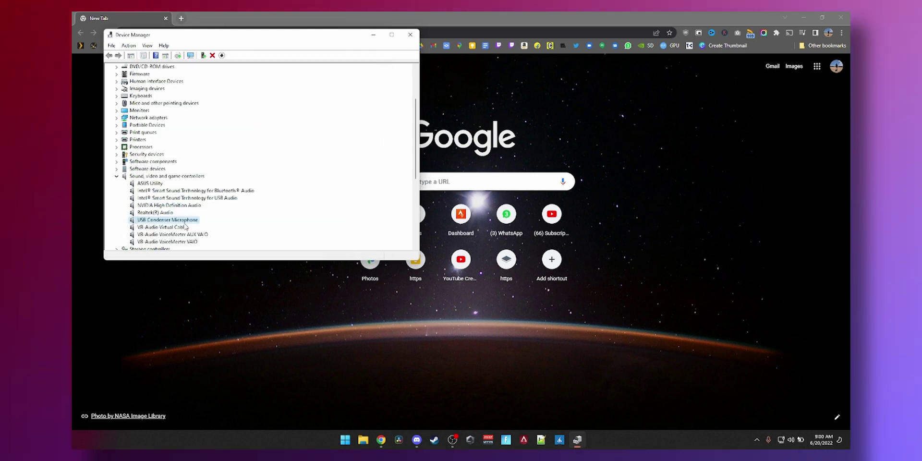
- Reselect Realtek(R) Audio in the device tree and begin a Start-menu search
left_click(167, 213)
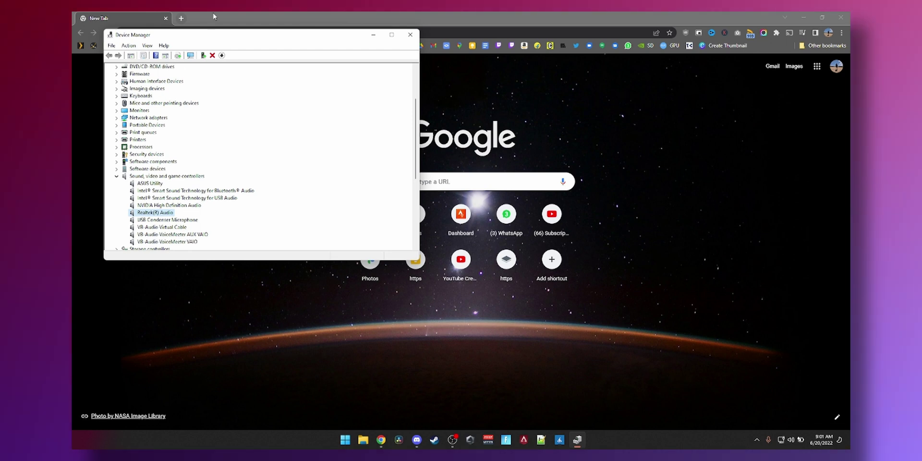
scroll(180, 147, "up", 2)
scroll(180, 148, "down", 2)
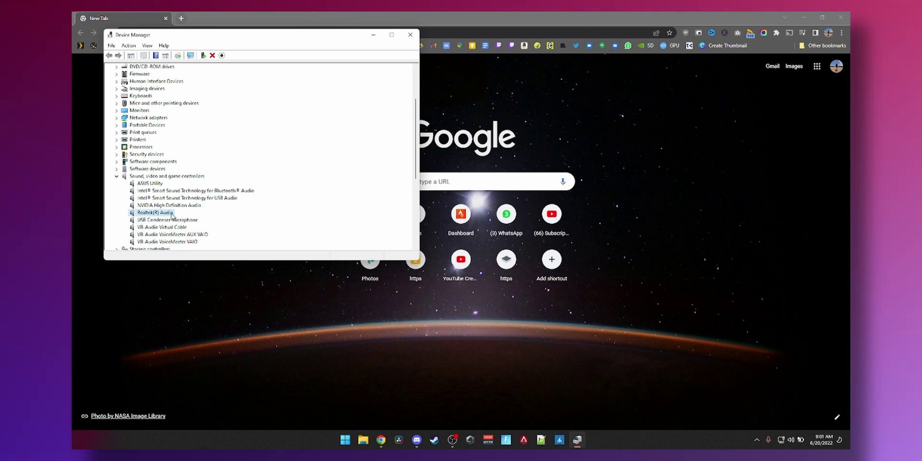
left_click(345, 440)
- Launch System Information, check the BaseBoard Product reads FX506HM, and close it
type("system information")
key("Return")
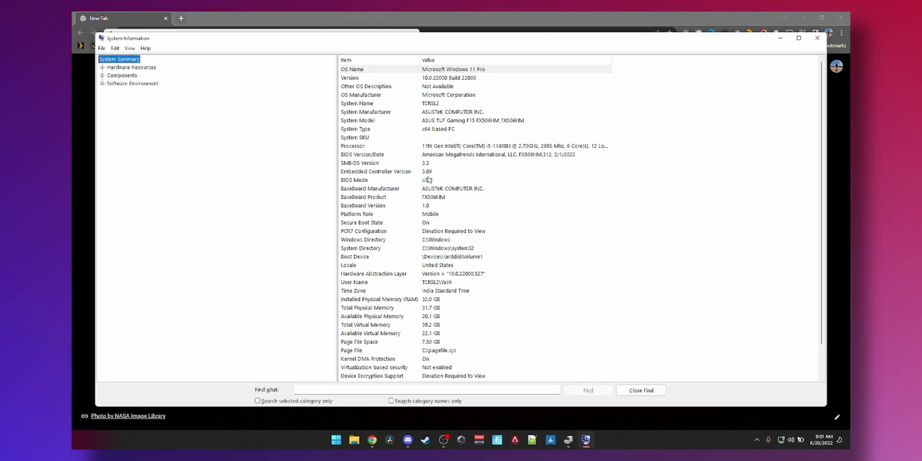
left_click(366, 198)
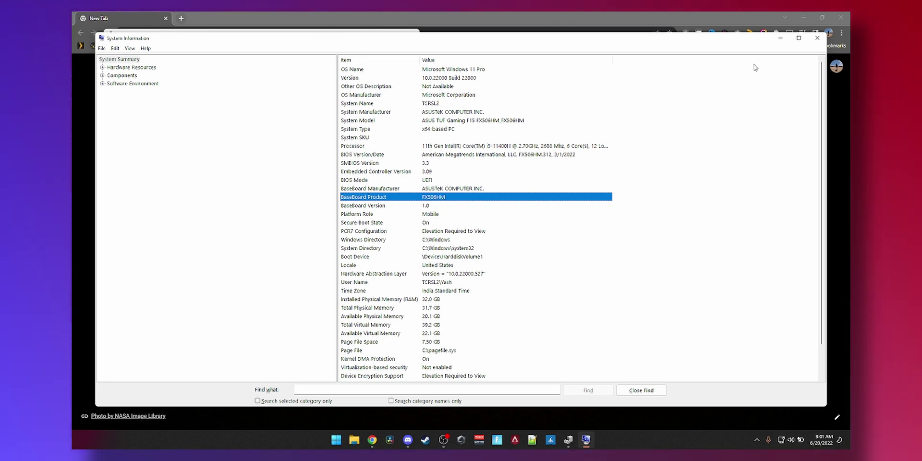
left_click(817, 38)
- Search 'fx50' in Chrome and open the TUF Gaming F15 Driver & Utility support page
left_click(537, 57)
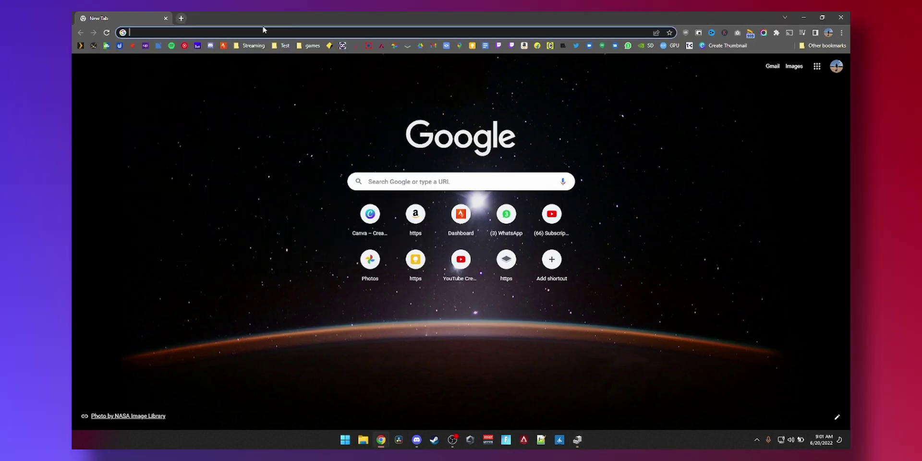
left_click(243, 32)
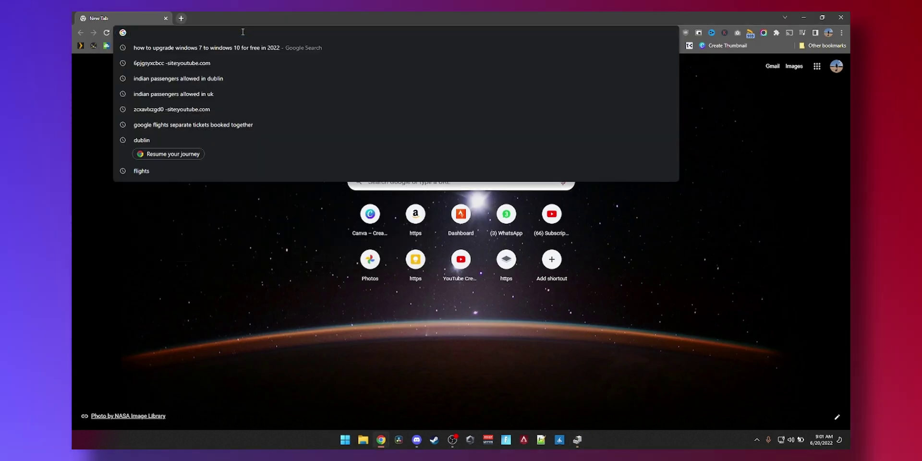
type("fx50")
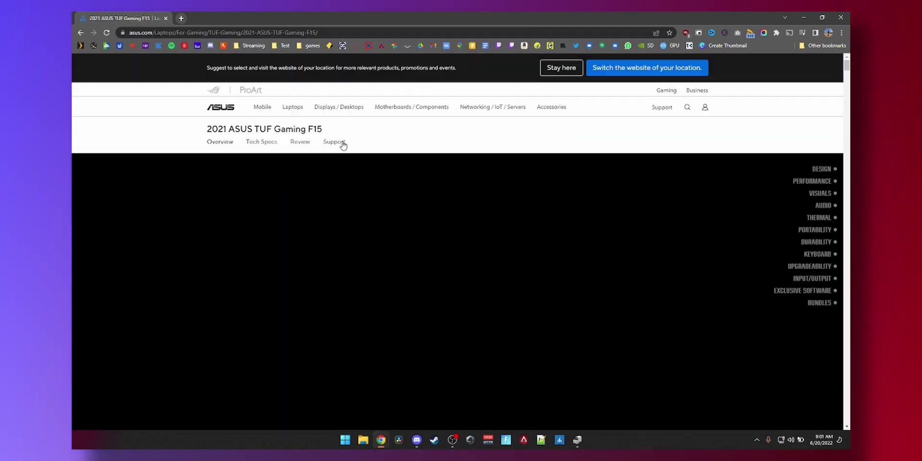
left_click(343, 143)
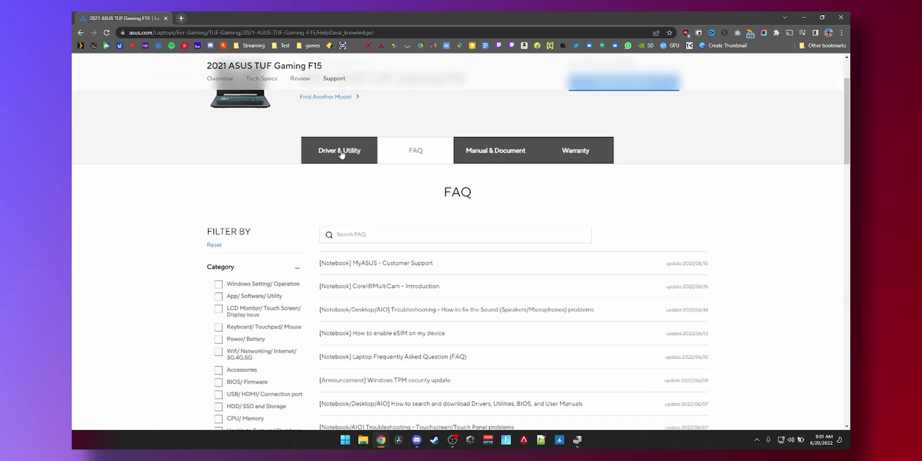
left_click(339, 151)
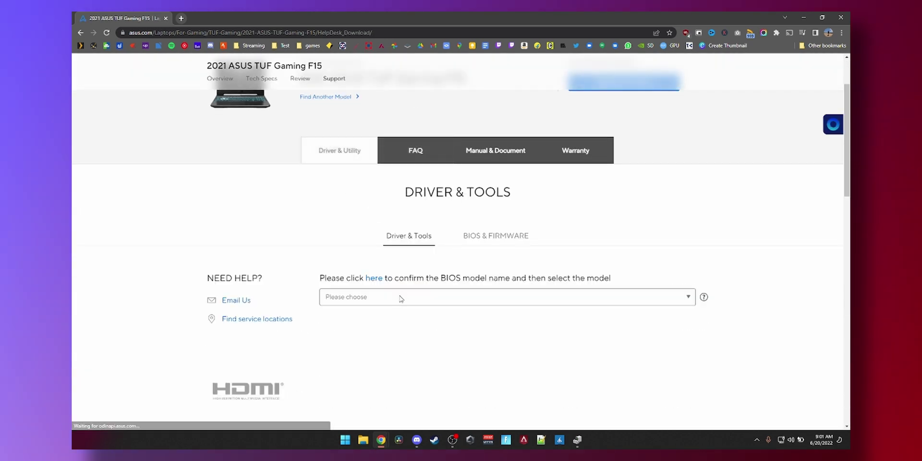
- Filter drivers to model FX506HM and Windows 11 64-bit, then scroll to the Realtek Audio Driver
left_click(382, 298)
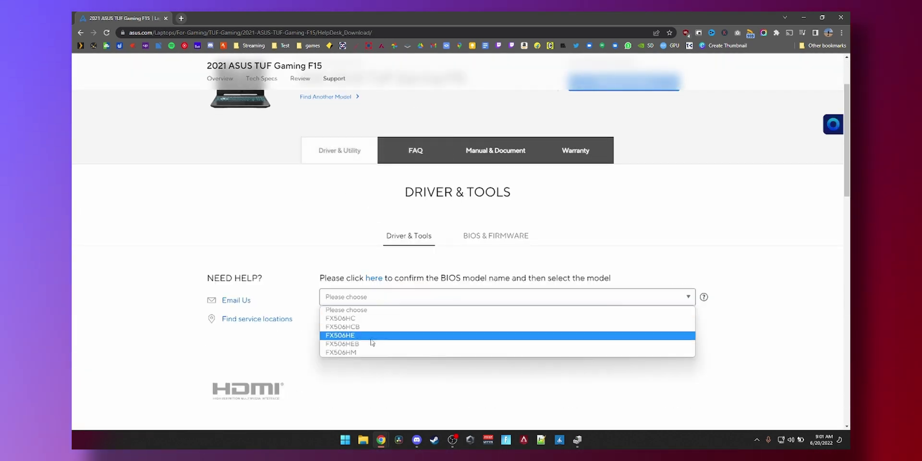
left_click(362, 351)
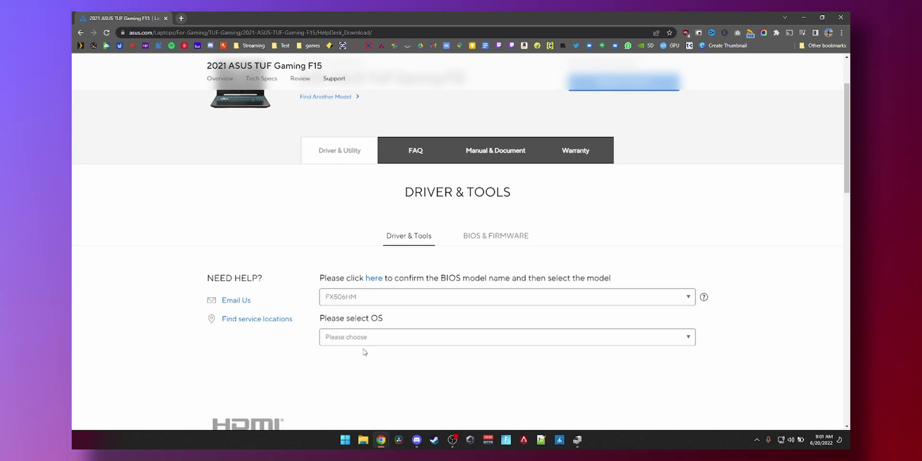
scroll(368, 327, "down", 1)
left_click(370, 297)
left_click(366, 317)
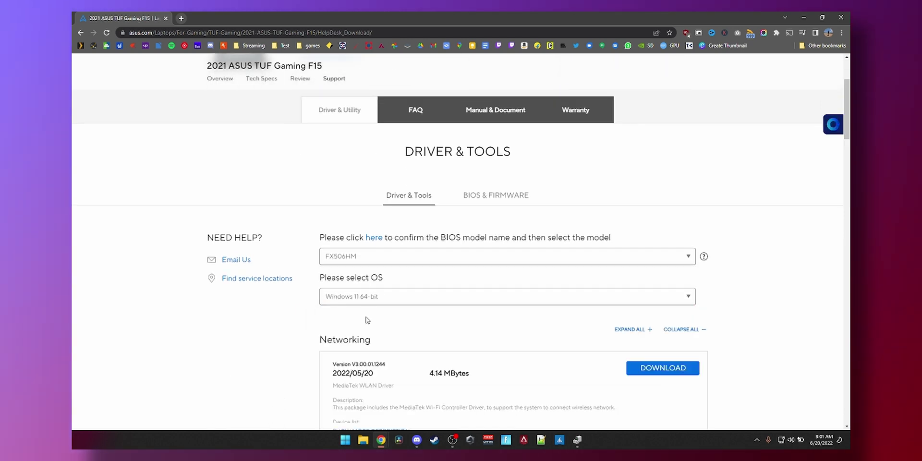
scroll(368, 318, "down", 12)
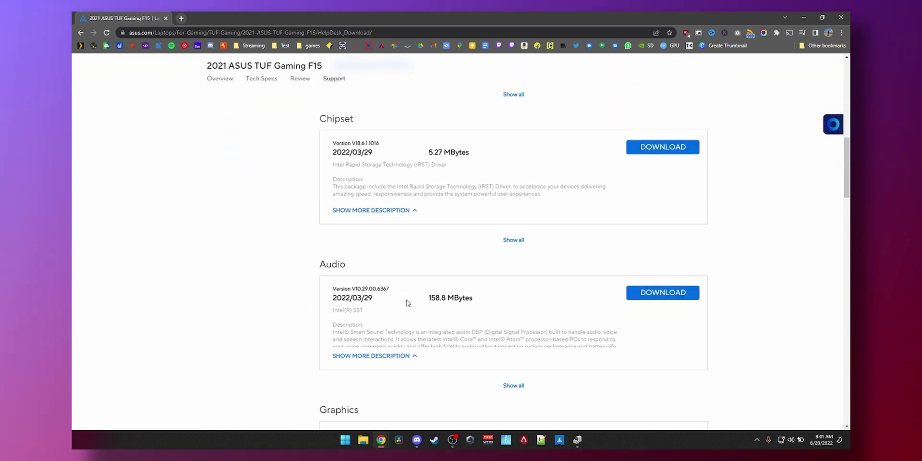
left_click(412, 276)
scroll(412, 213, "down", 2)
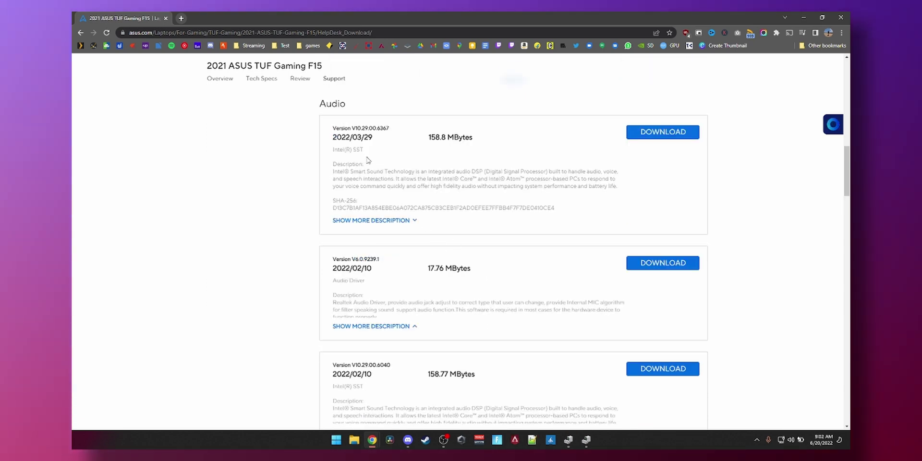
scroll(369, 286, "down", 1)
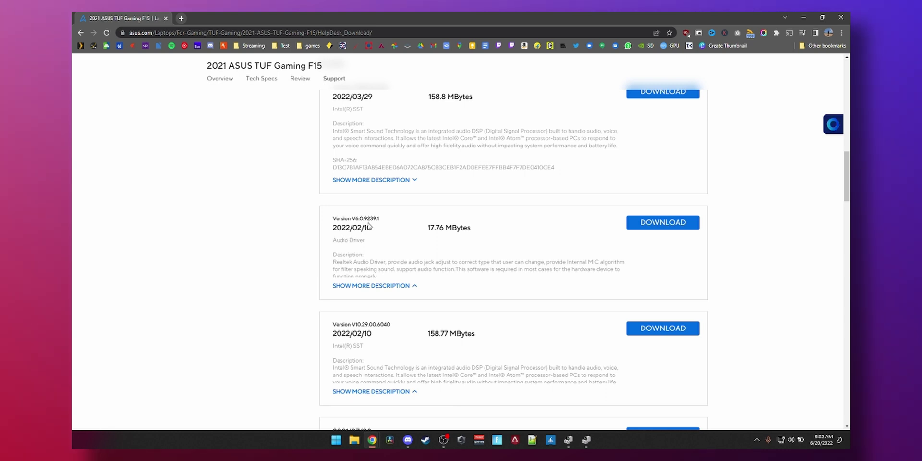
- Compare the website's V6.0.9239.1 with the Realtek(R) Audio version on Device Manager's Driver tab
left_click_drag(358, 219, 384, 222)
left_click(586, 440)
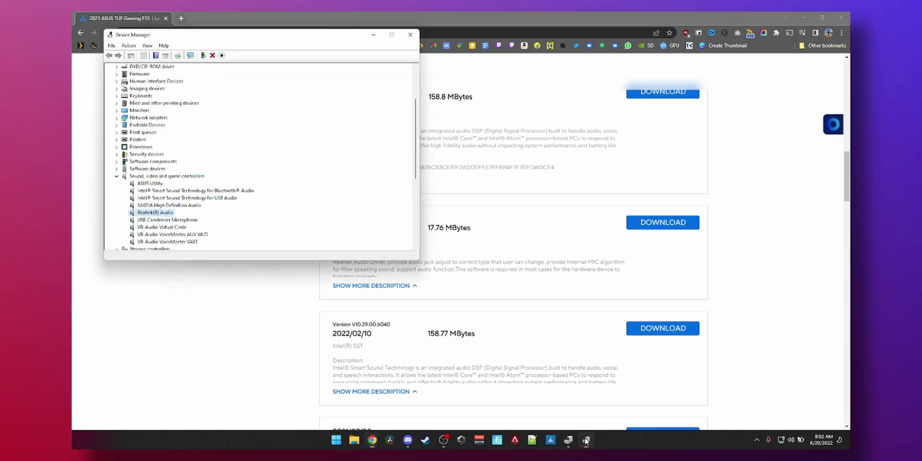
double_click(152, 213)
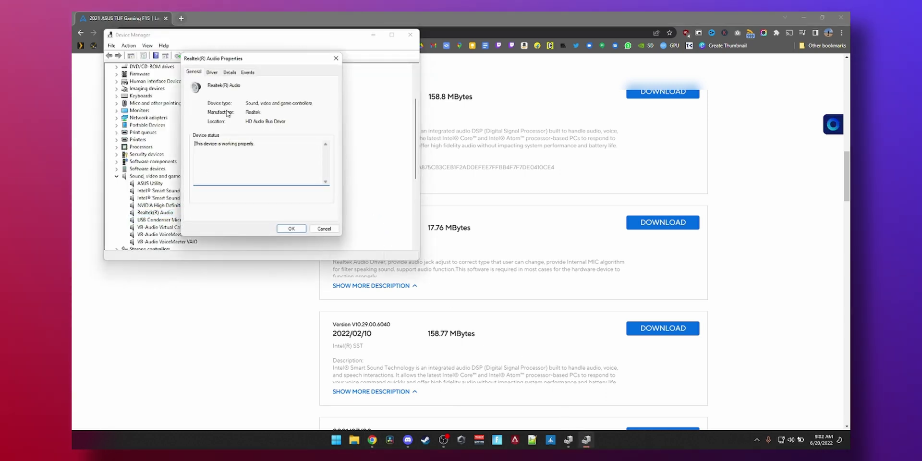
left_click(216, 72)
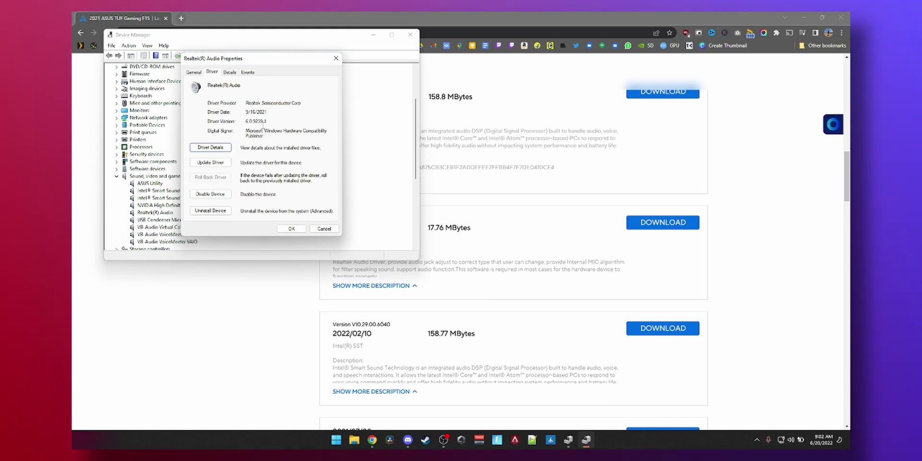
left_click(463, 22)
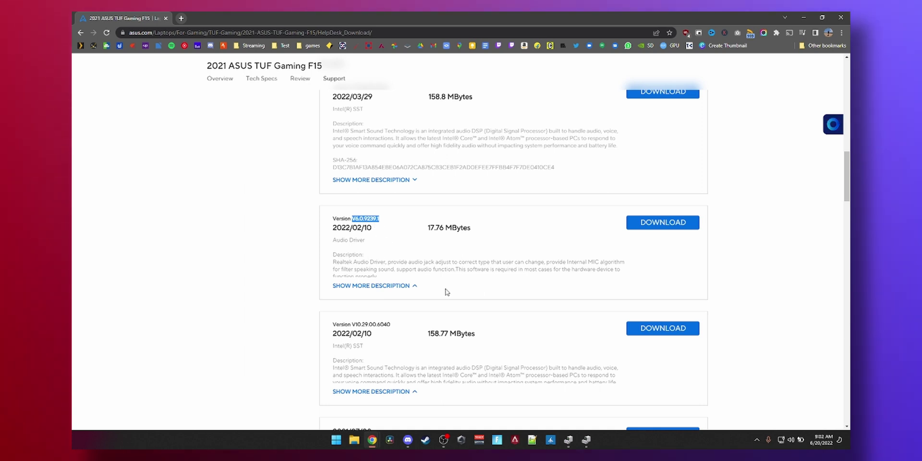
left_click(586, 440)
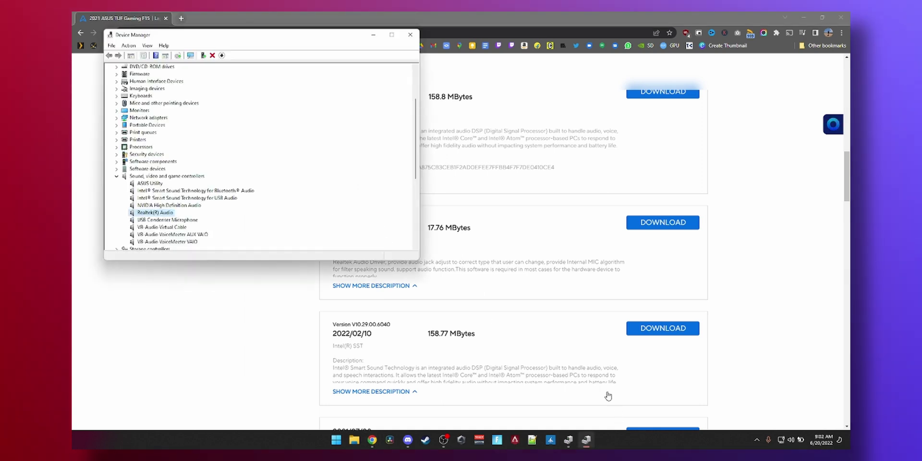
double_click(157, 212)
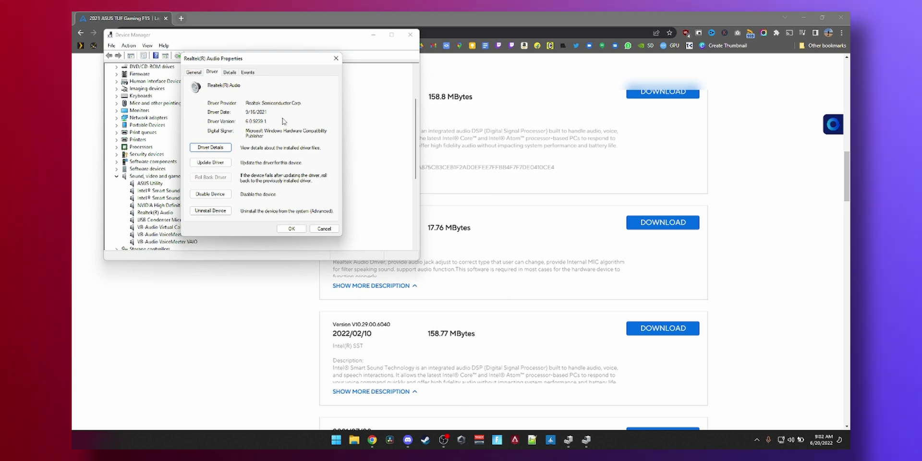
- Return to the ASUS Support page and scroll through the listed Realtek audio driver releases
key("alt+Tab")
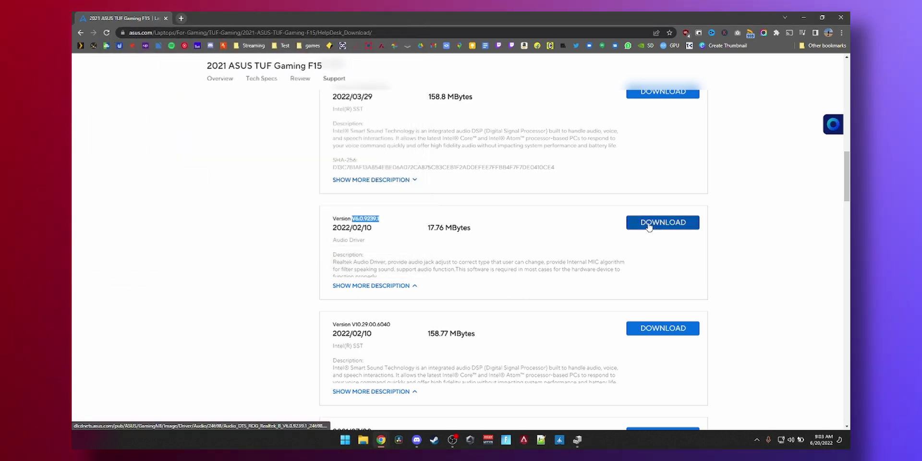
scroll(762, 323, "down", 3)
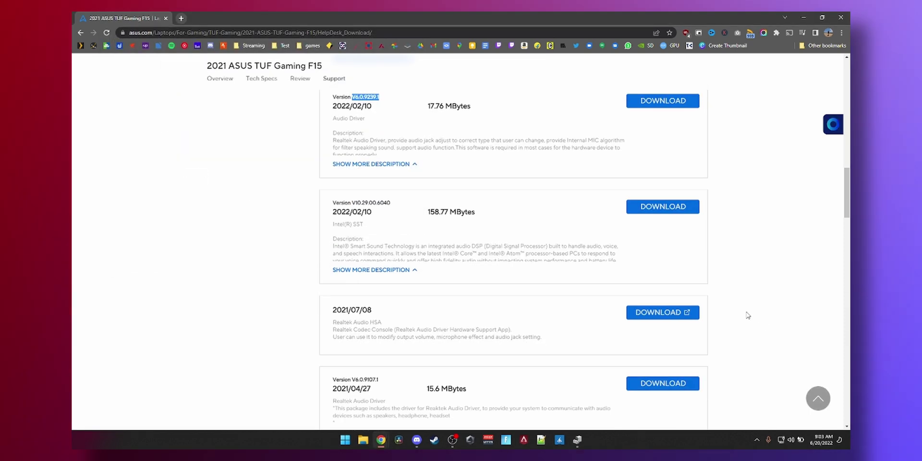
scroll(743, 313, "up", 2)
scroll(743, 313, "up", 1)
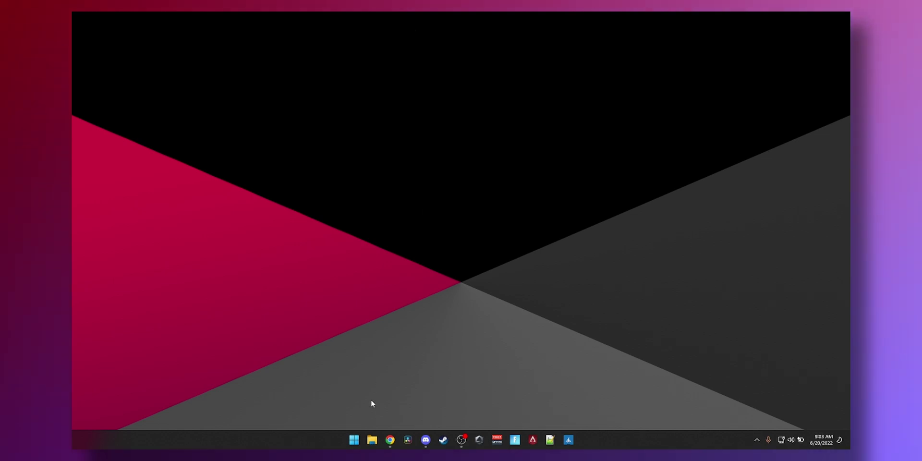
- Launch Task Manager from the desktop to show CPU performance and the 0:21:35:55 up time
right_click(354, 439)
mouse_move(368, 408)
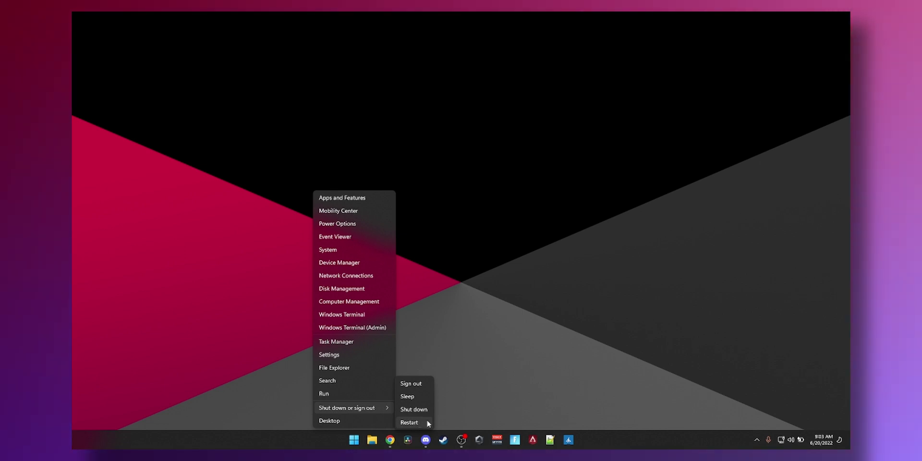
key("ctrl+shift+Escape")
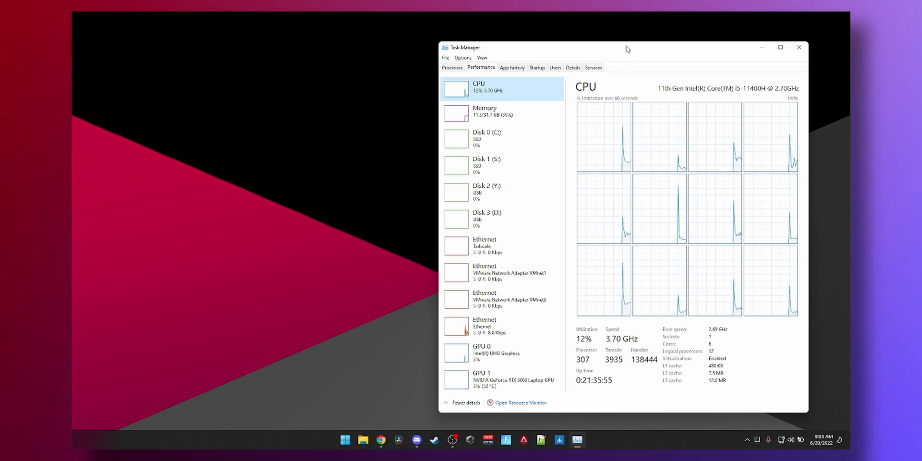
- Move Task Manager to the screen centre to read the CPU up time
left_click_drag(628, 45, 460, 23)
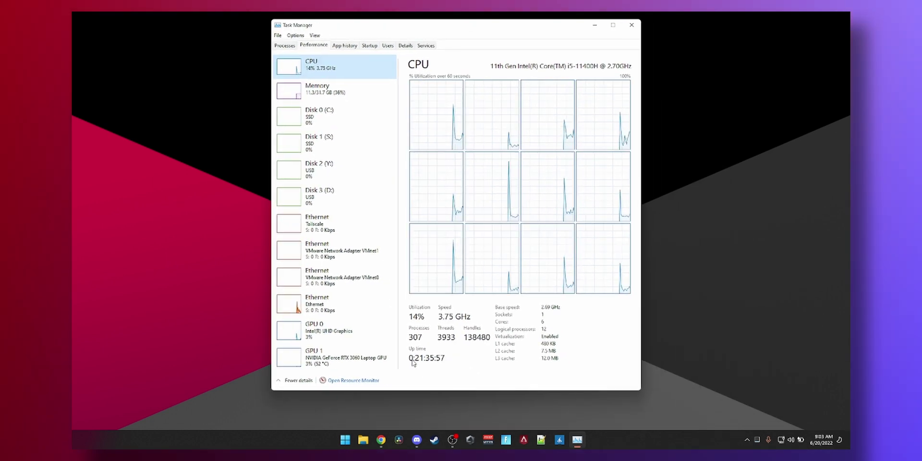